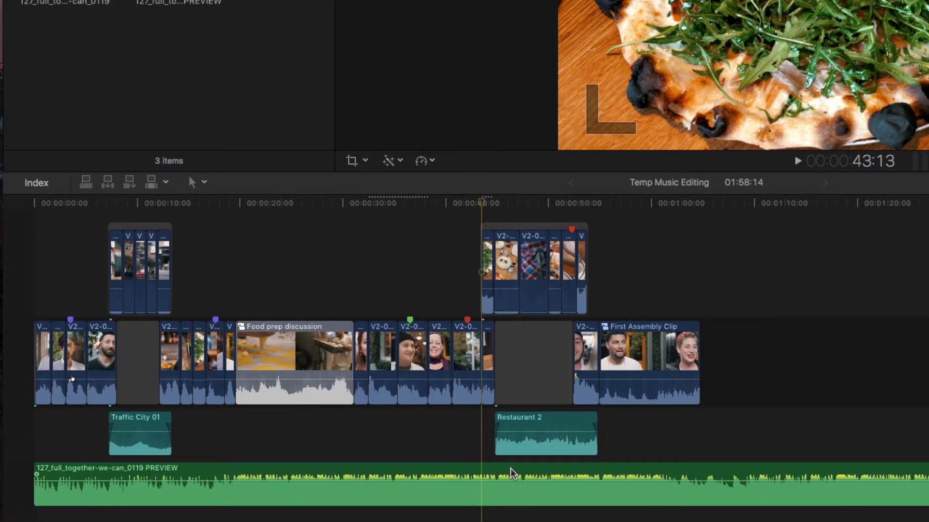
# Try splitting the connected music clip at about 1:01 and moving the second part
pyautogui.press('b')
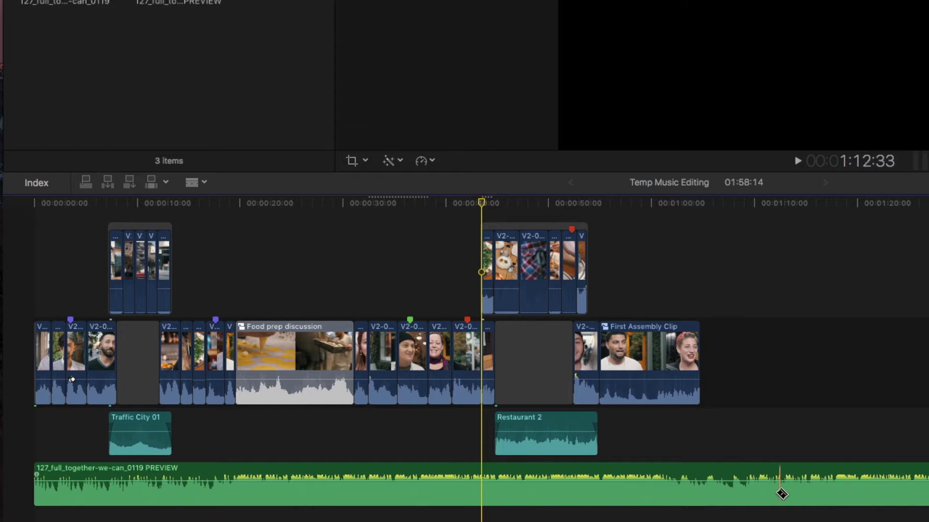
pyautogui.click(668, 492)
pyautogui.press('a')
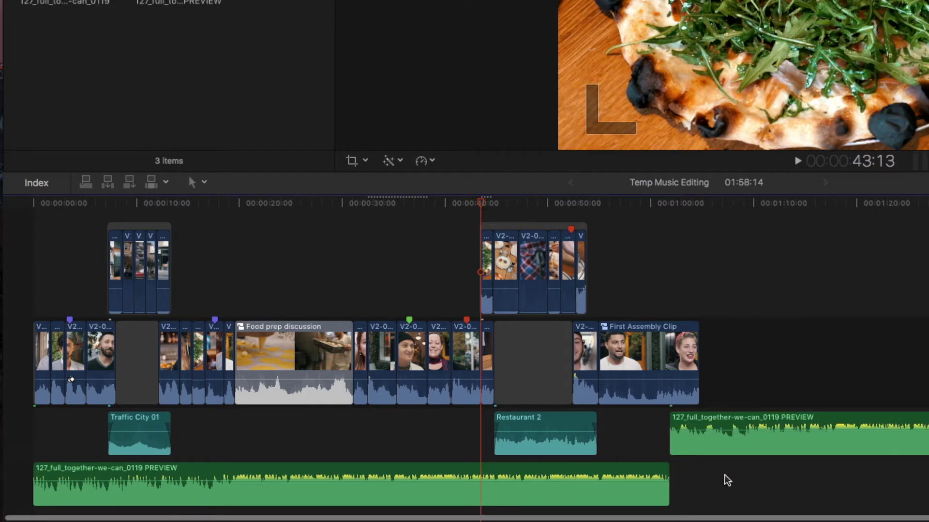
pyautogui.hscroll(-1, 741, 459)
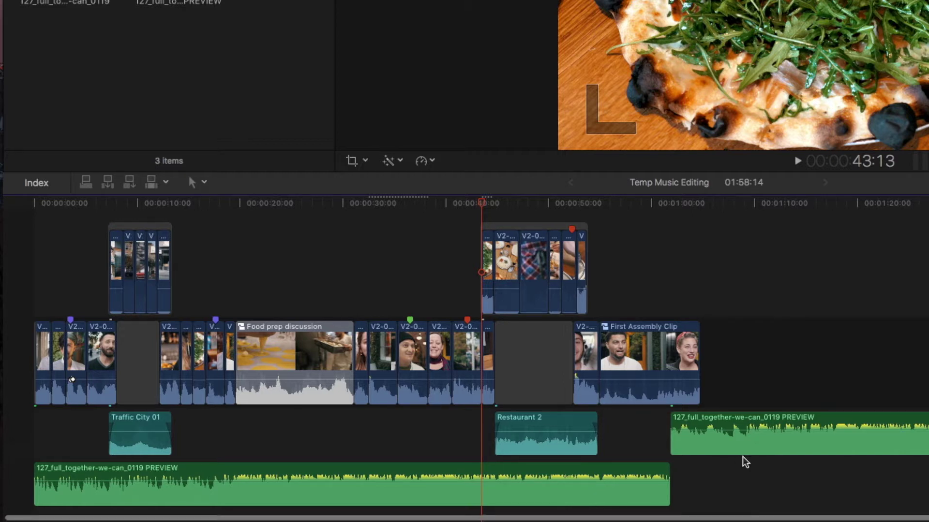
pyautogui.moveTo(742, 456); pyautogui.dragTo(752, 473)
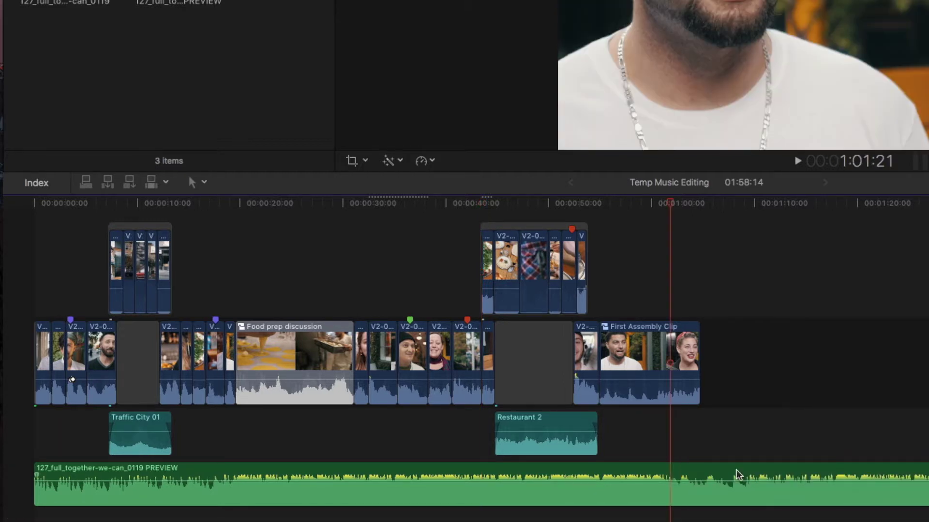
# Place the music clip in its own storyline and cut out the section between about 1:01 and 1:41
pyautogui.click(736, 470)
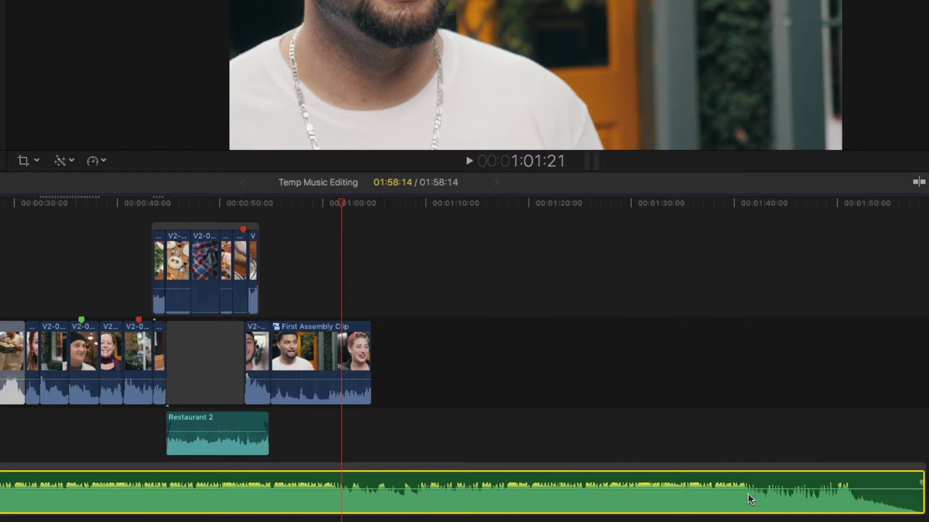
pyautogui.press('s')
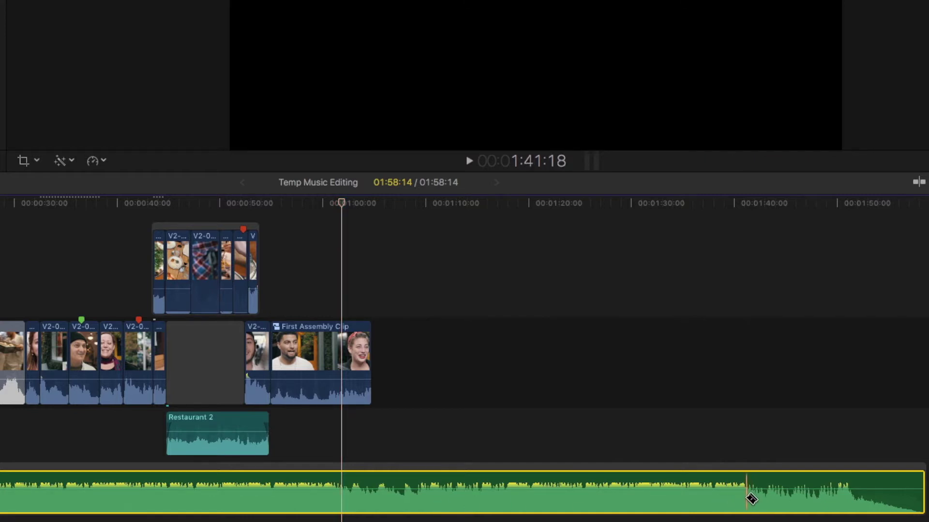
pyautogui.click(747, 498)
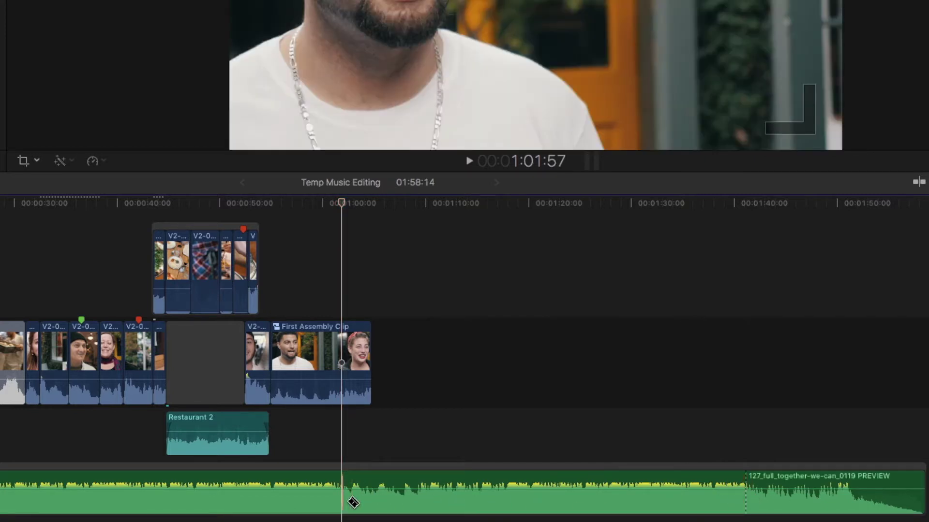
pyautogui.click(346, 500)
pyautogui.click(518, 493)
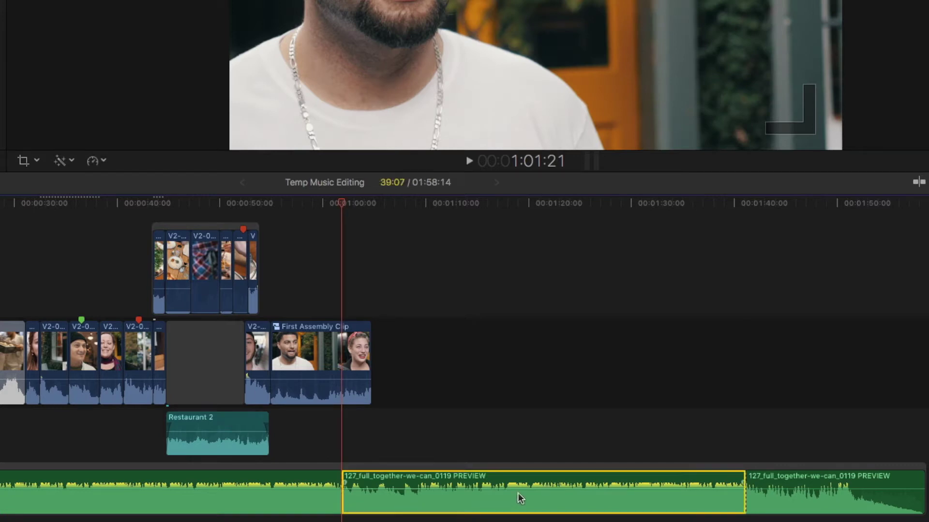
pyautogui.press('Delete')
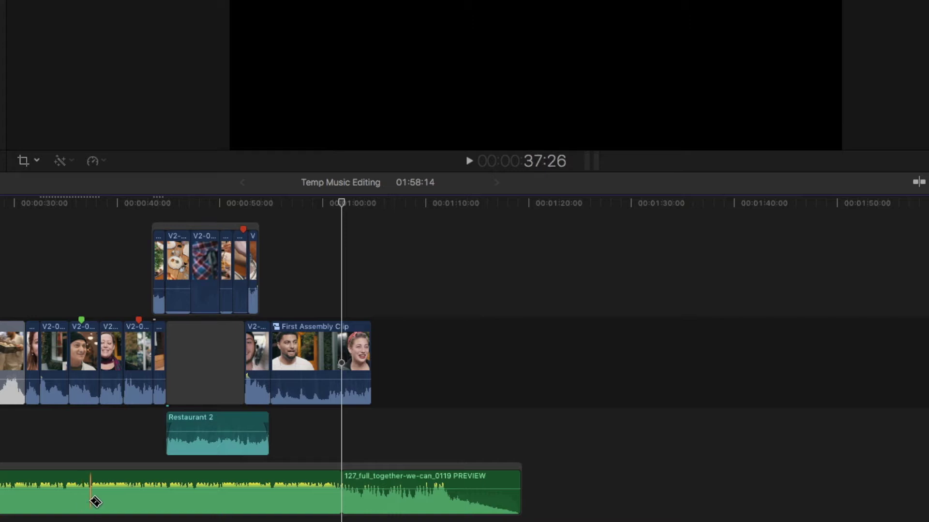
# Split the music at about 37 and 47 seconds and delete the section between the cuts
pyautogui.click(92, 501)
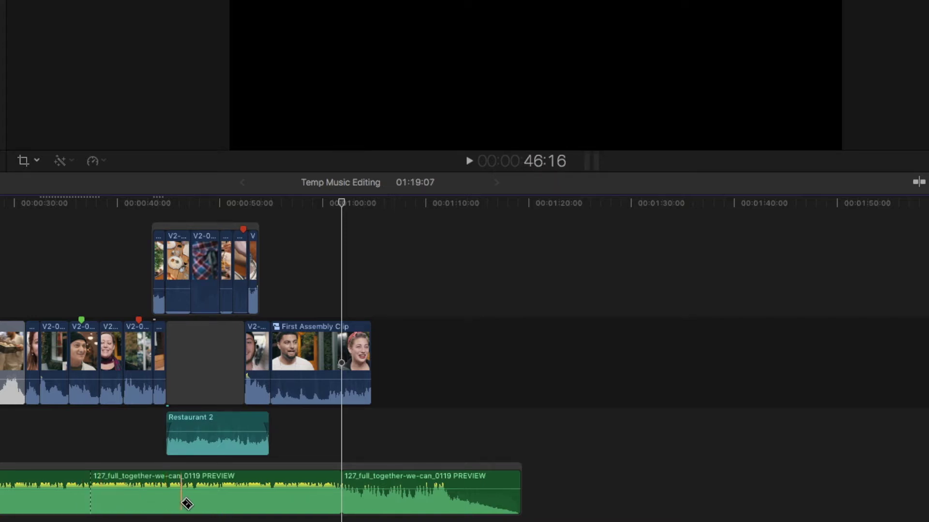
pyautogui.click(191, 503)
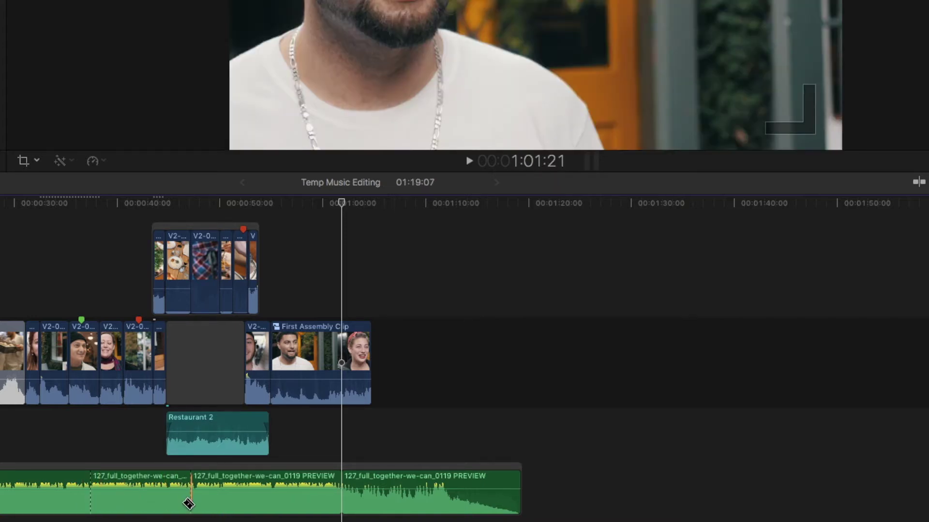
pyautogui.click(146, 503)
pyautogui.press('Delete')
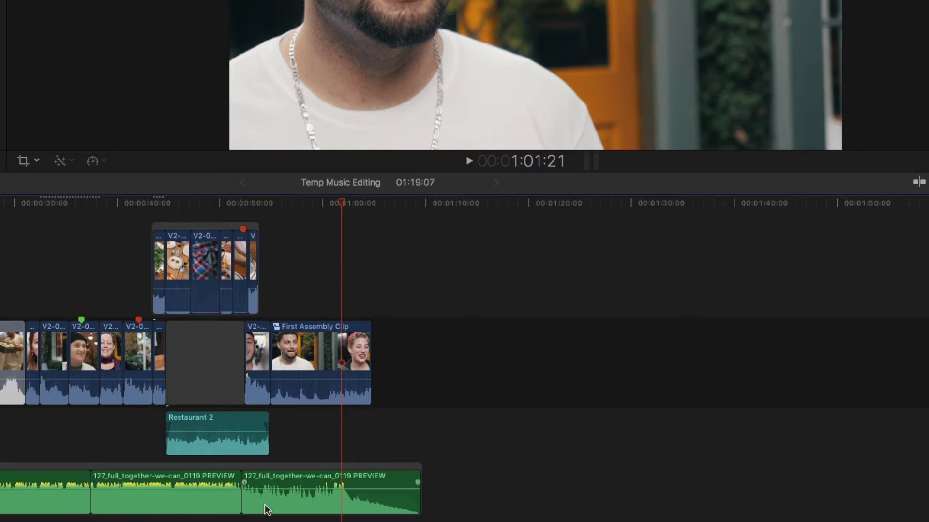
# Expand the audio of all three music clips in the storyline
pyautogui.click(65, 505)
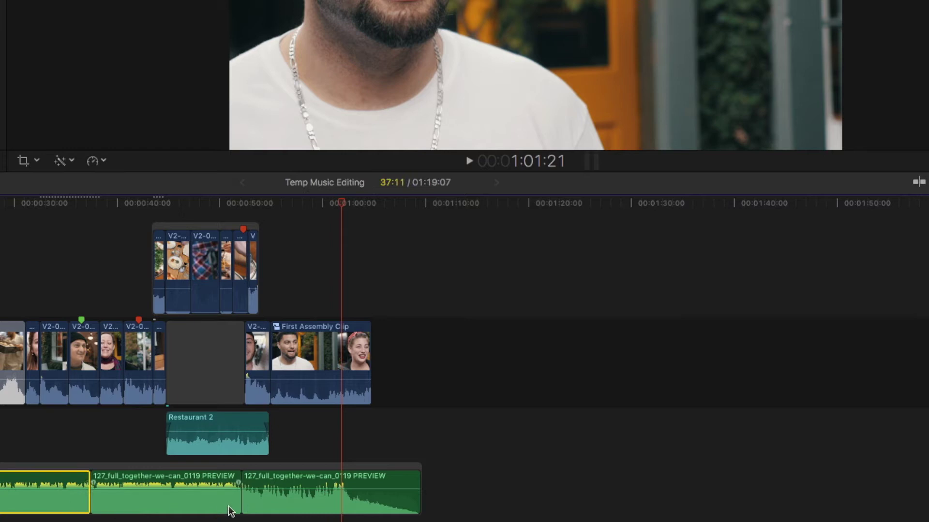
pyautogui.keyDown('shift'); pyautogui.click(272, 508); pyautogui.keyUp('shift')
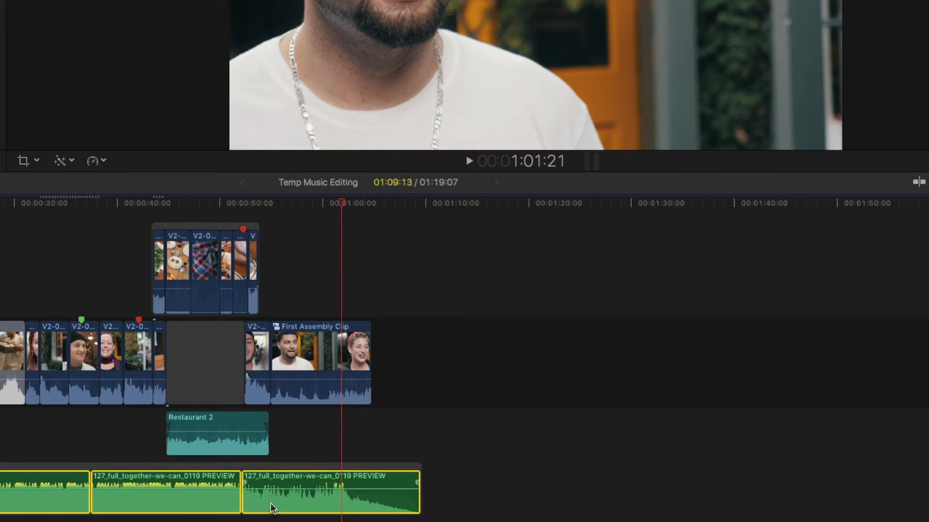
pyautogui.moveTo(272, 507); pyautogui.dragTo(272, 511)
pyautogui.click(535, 470)
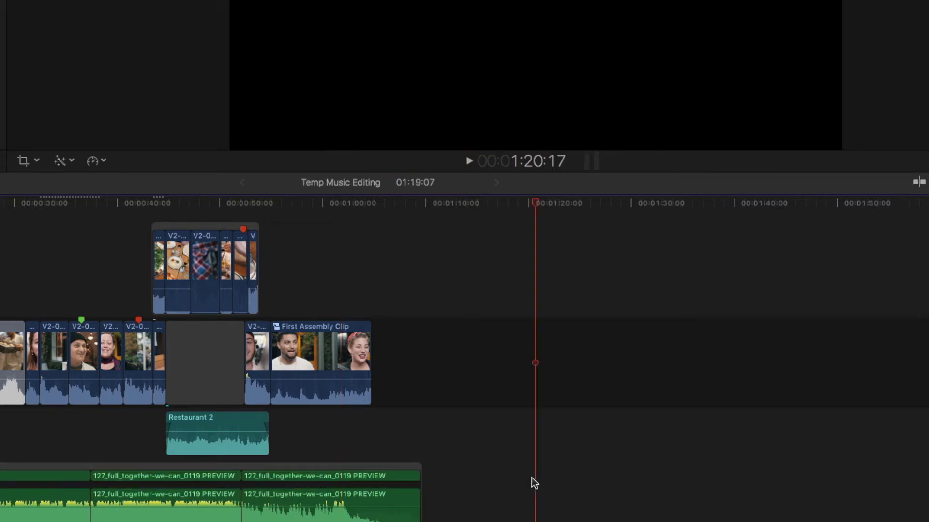
# Extend both ends of the middle music clip's expanded audio slightly so that it overlaps the neighbouring clips
pyautogui.scroll(-1, 508, 491)
pyautogui.moveTo(92, 510)
pyautogui.mouseDown()
pyautogui.moveTo(69, 510)
pyautogui.moveTo(82, 509)
pyautogui.mouseUp()
pyautogui.scroll(-3, 152, 487)
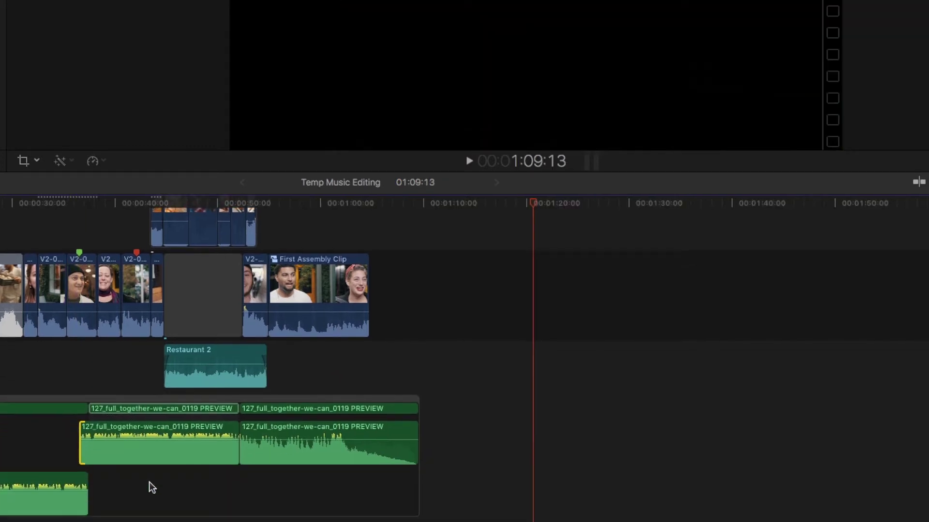
pyautogui.moveTo(239, 457)
pyautogui.mouseDown()
pyautogui.moveTo(253, 457)
pyautogui.moveTo(243, 457)
pyautogui.mouseUp()
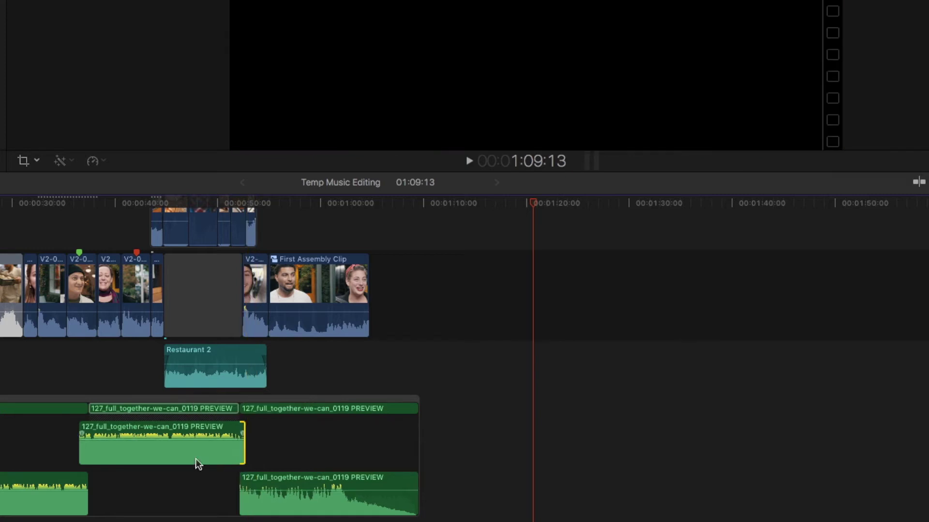
# Select all three music clips, review the modification commands available for them, and deselect them
pyautogui.moveTo(308, 434); pyautogui.dragTo(16, 489)
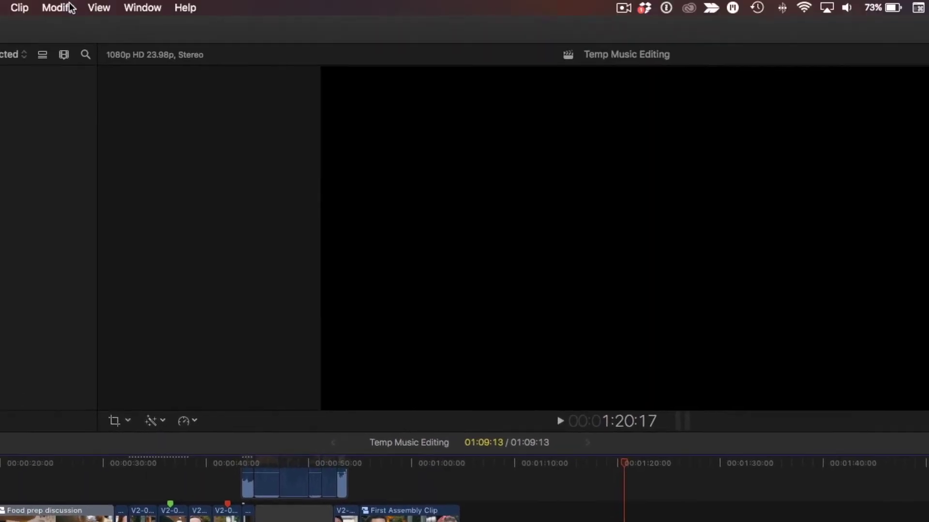
pyautogui.click(58, 7)
pyautogui.moveTo(132, 137)
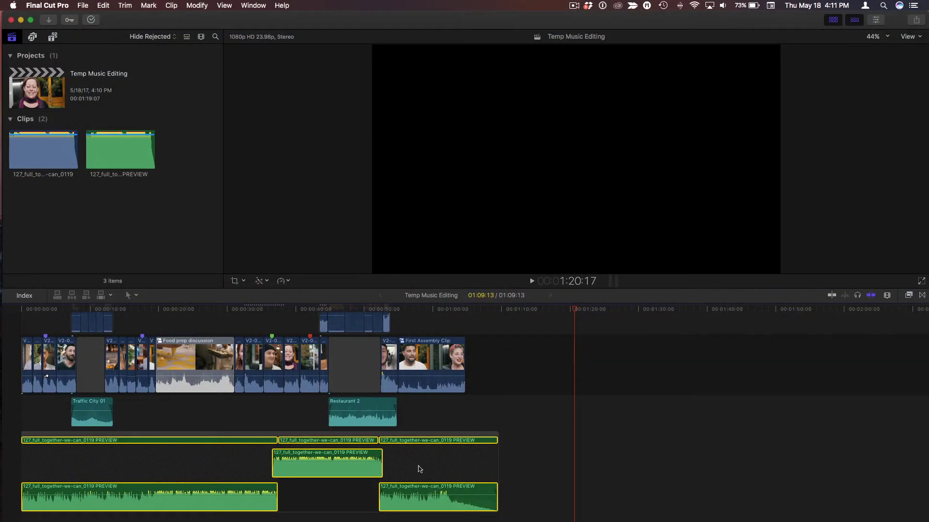
pyautogui.click(419, 469)
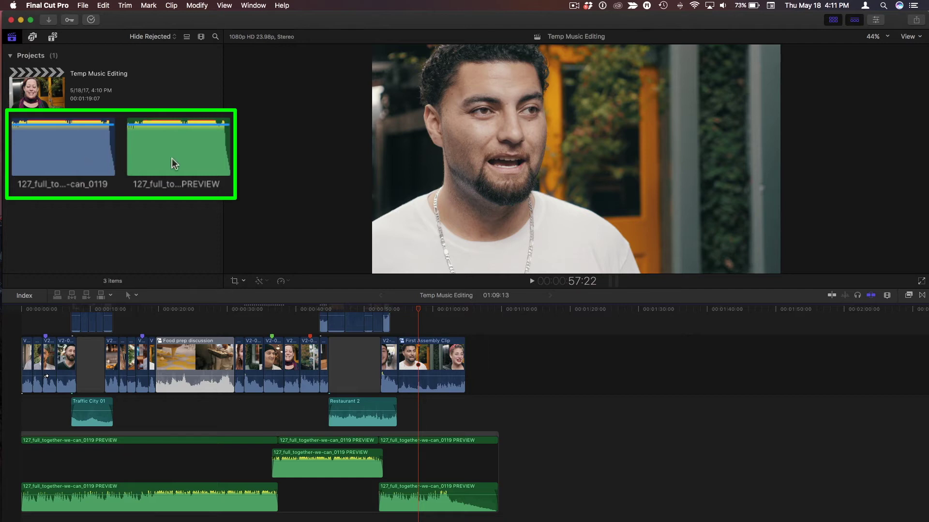
# Compare the PREVIEW music clip with the full 127_full_together-we-can_0119 version among the event's clips
pyautogui.click(116, 160)
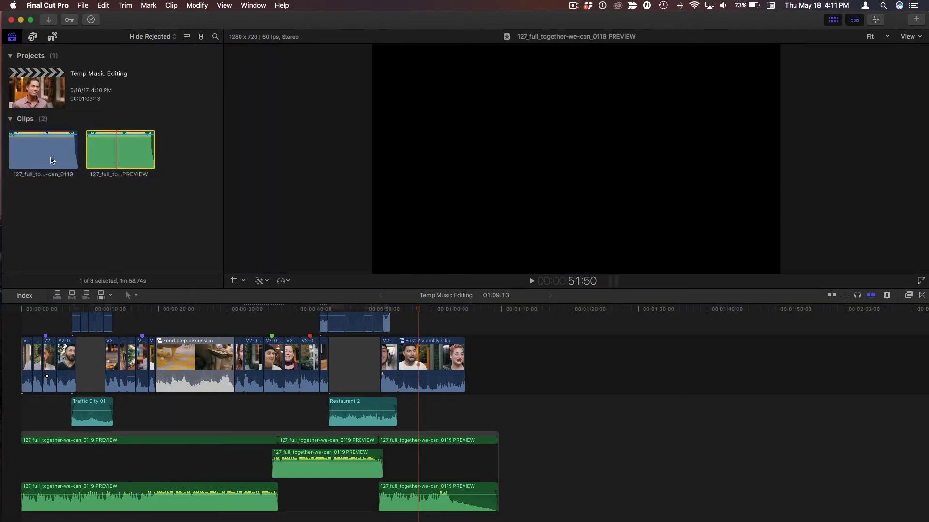
pyautogui.click(34, 160)
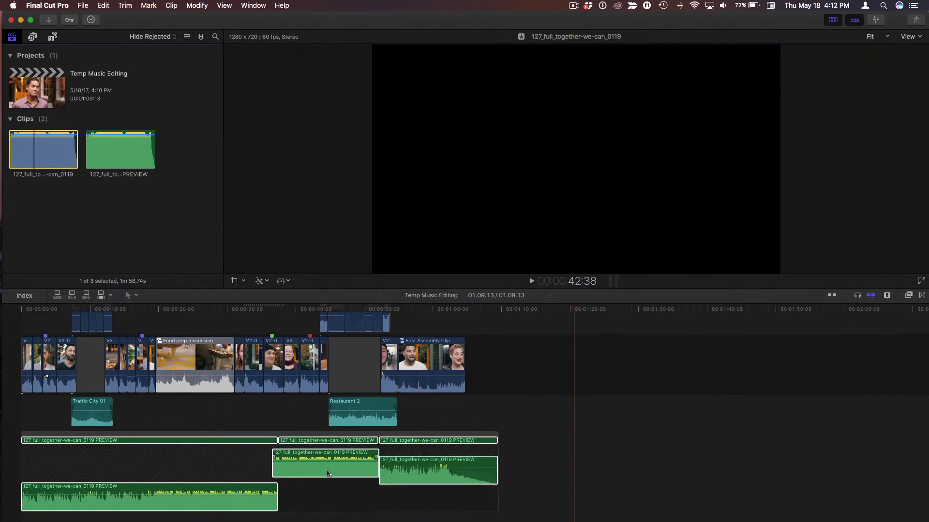
# Undo the music edits back to the single uncut clip
pyautogui.moveTo(325, 472); pyautogui.dragTo(328, 473)
pyautogui.press('super+z')
pyautogui.press('super+z')
pyautogui.press('super+z')
pyautogui.press('super+z')
pyautogui.press('super+z')
pyautogui.press('super+z')
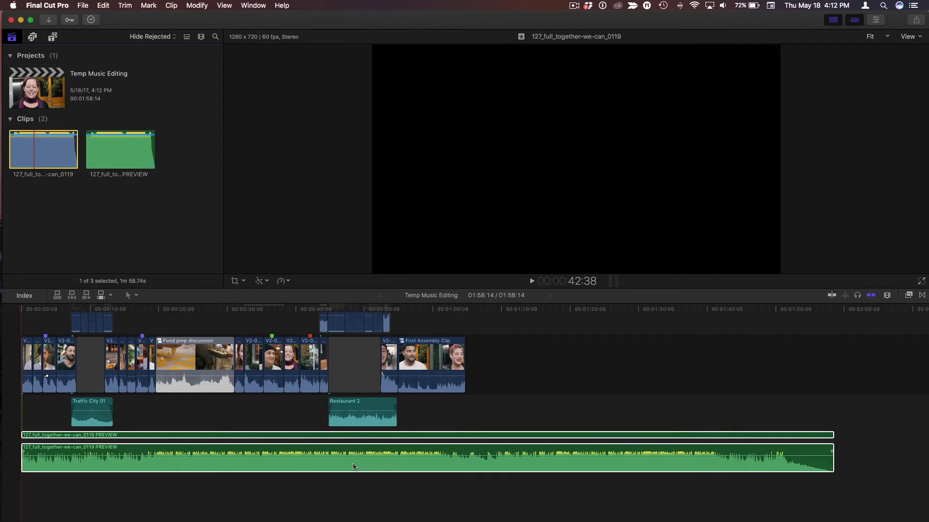
# Turn the connected music clip into a compound clip named "music" in the Temp Music Editing event
pyautogui.click(352, 466)
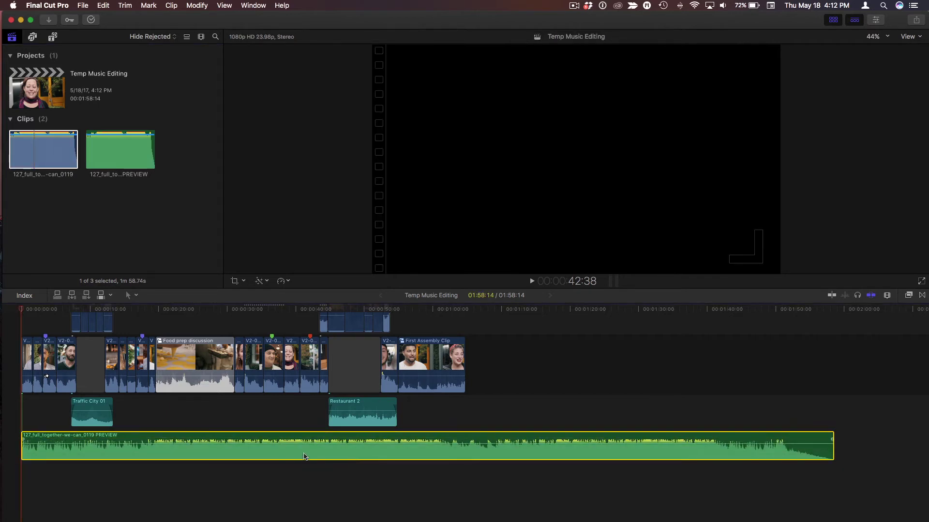
pyautogui.click(286, 476)
pyautogui.click(292, 443)
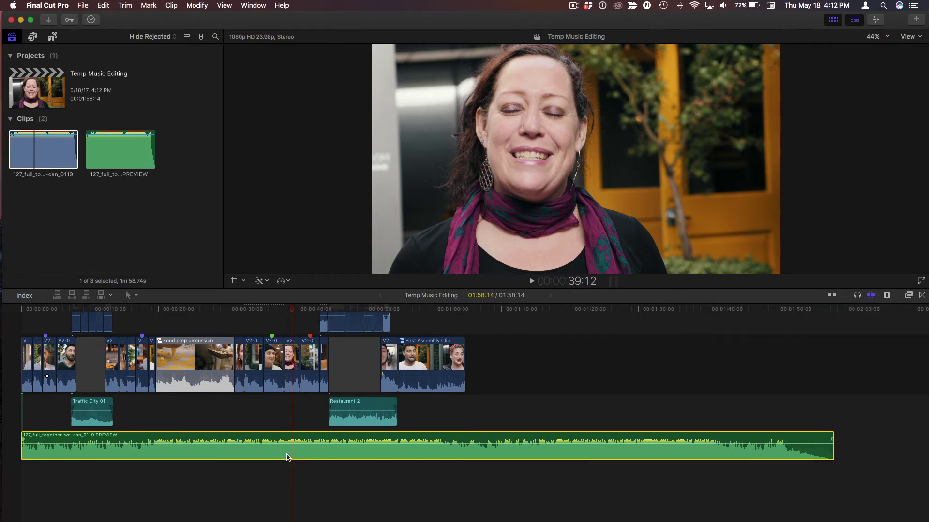
pyautogui.hotkey('alt', 'g')
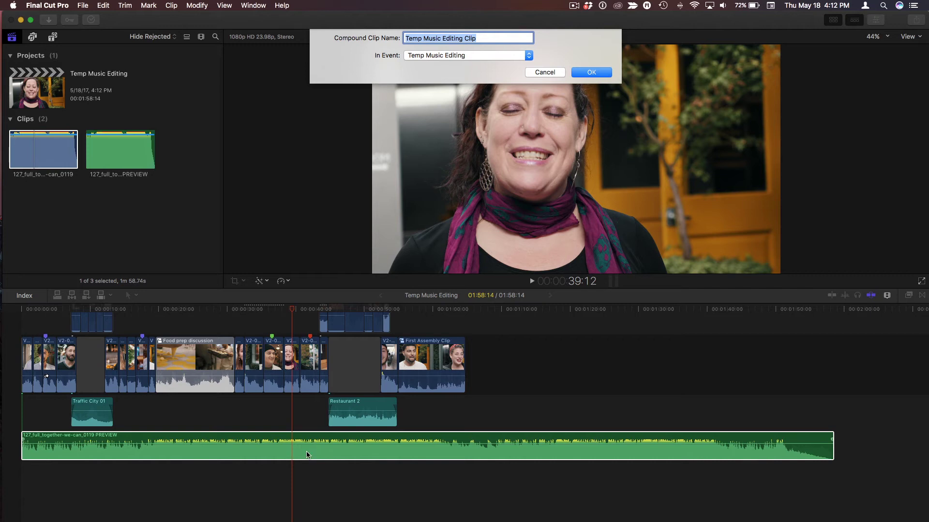
pyautogui.write('music')
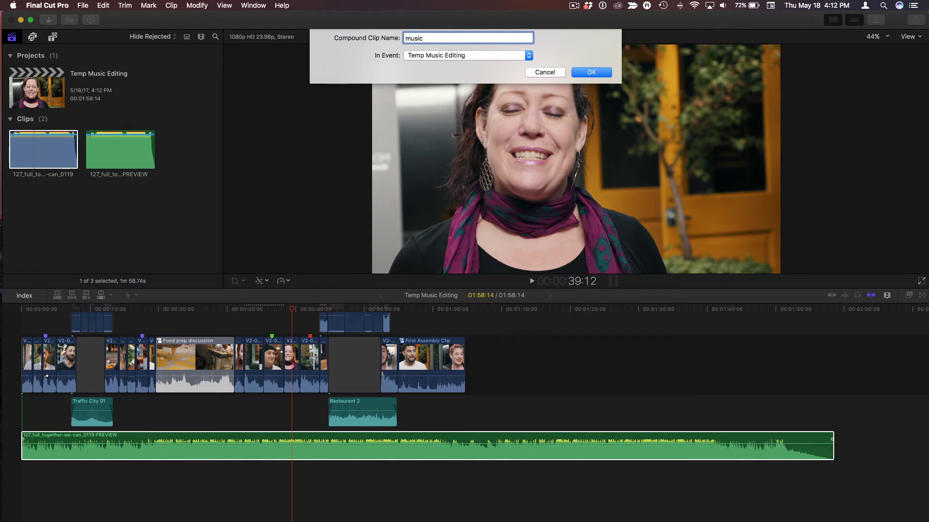
pyautogui.press('Return')
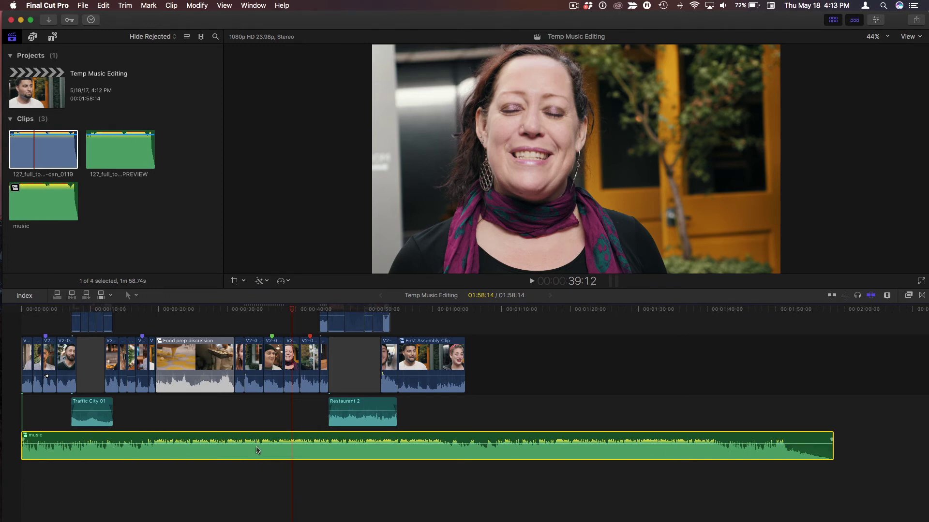
# Place the music compound clip in its own storyline and cut out the section between about 1:02 and 1:41
pyautogui.press('super+g')
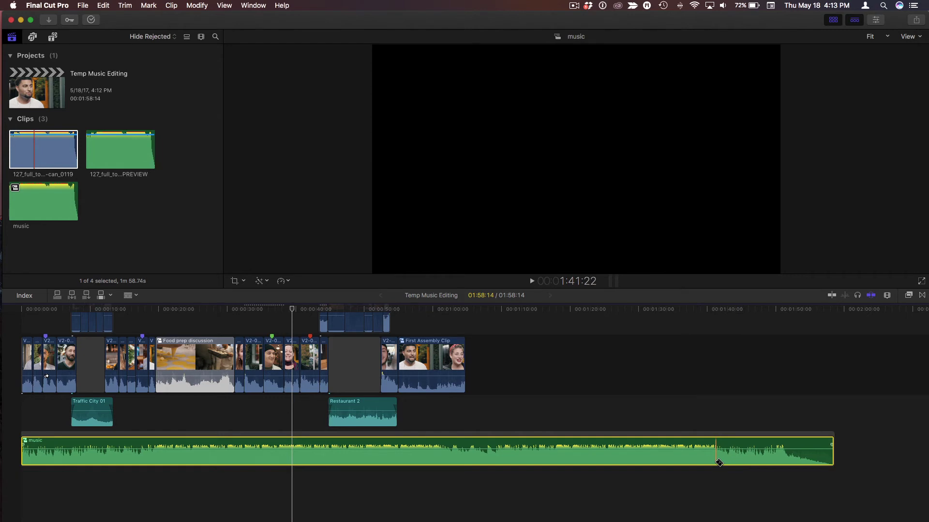
pyautogui.click(718, 462)
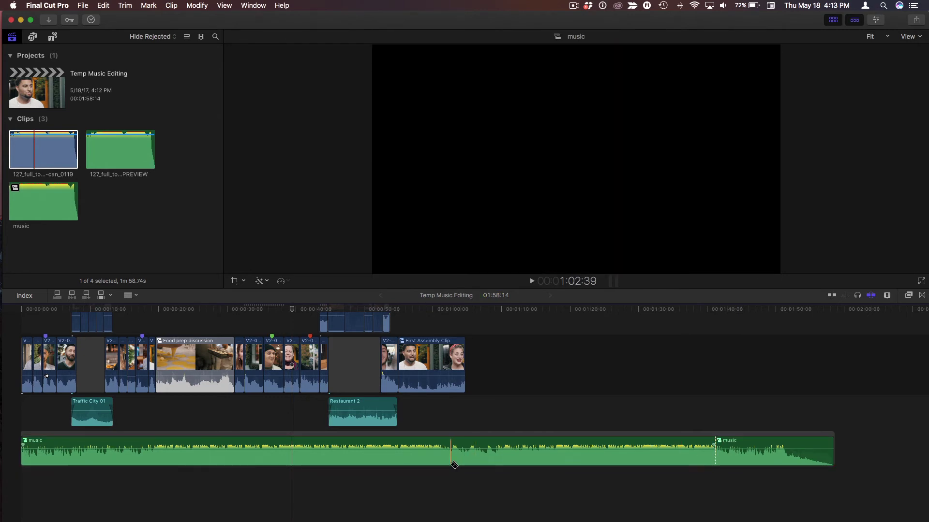
pyautogui.click(451, 464)
pyautogui.press('a')
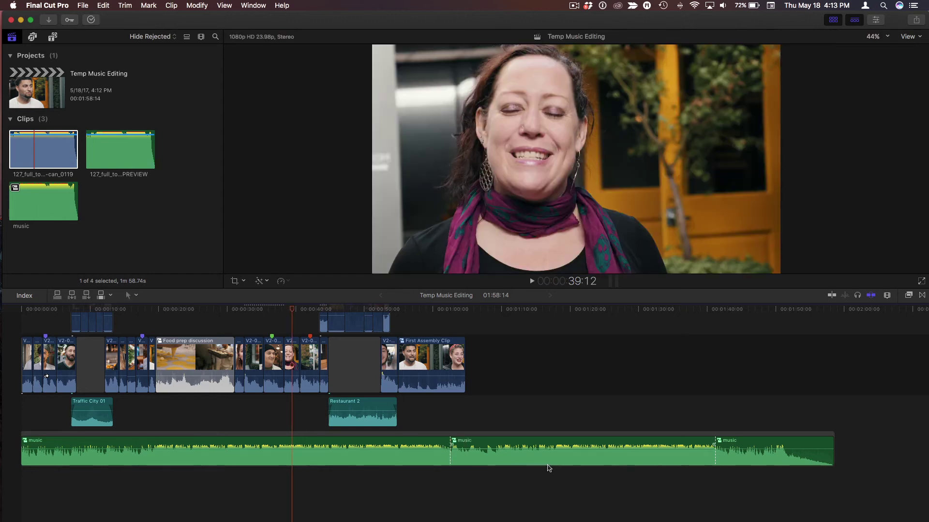
pyautogui.click(548, 465)
pyautogui.press('Delete')
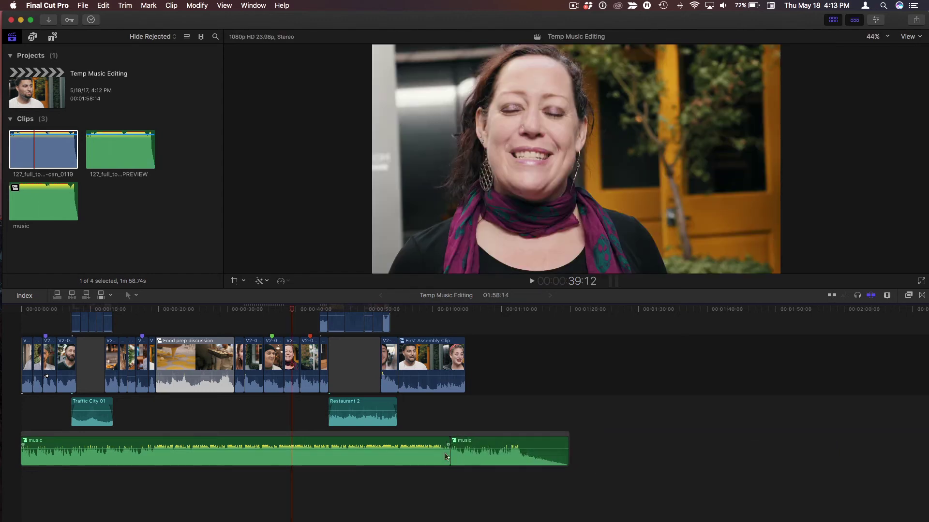
# Blade the first music segment in the storyline at about 0:32 and 0:47 and delete the section between the cuts
pyautogui.press('r')
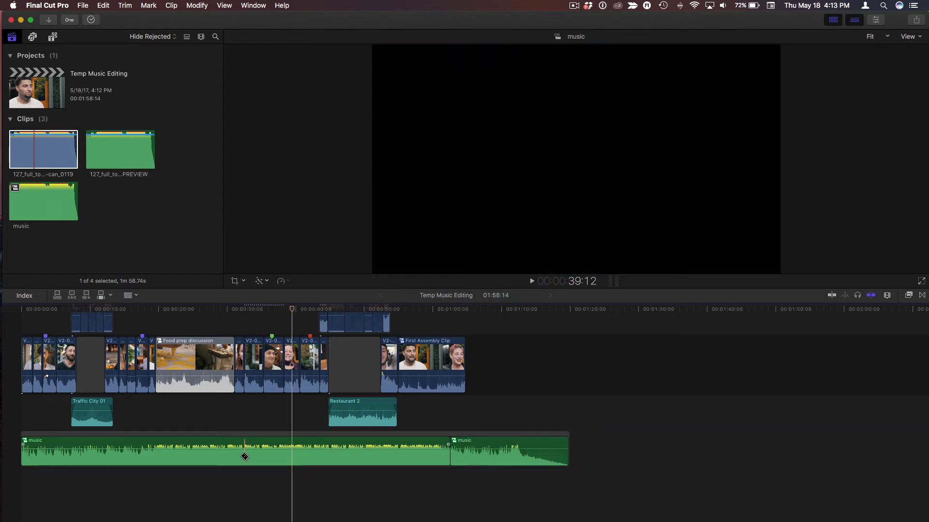
pyautogui.click(244, 457)
pyautogui.click(345, 457)
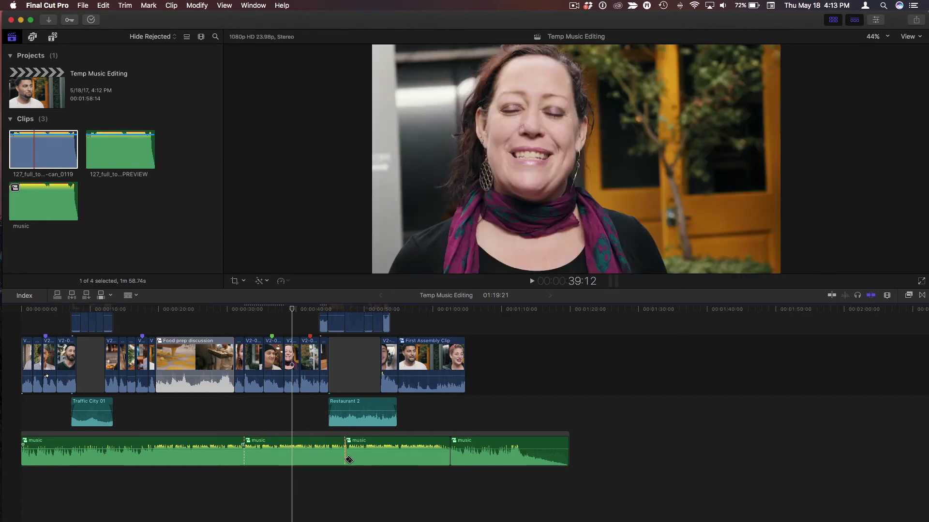
pyautogui.press('a')
pyautogui.click(319, 463)
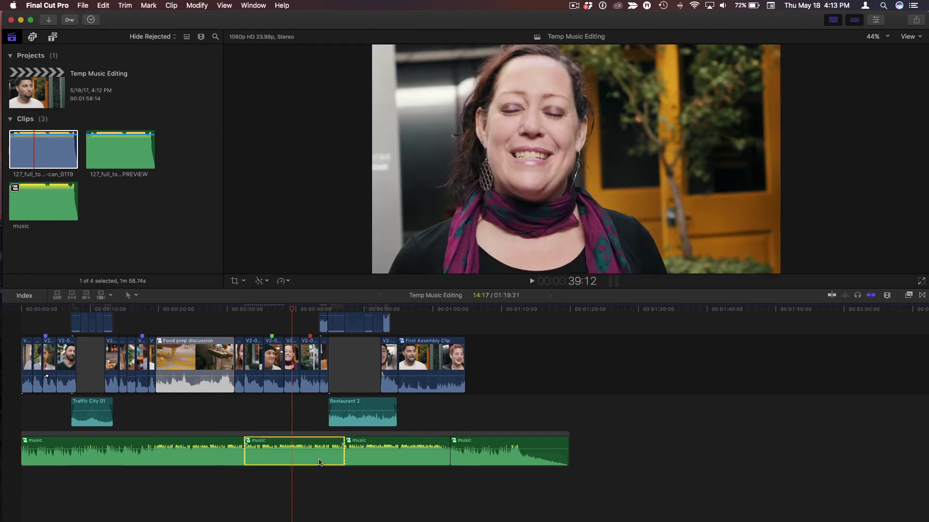
pyautogui.press('Delete')
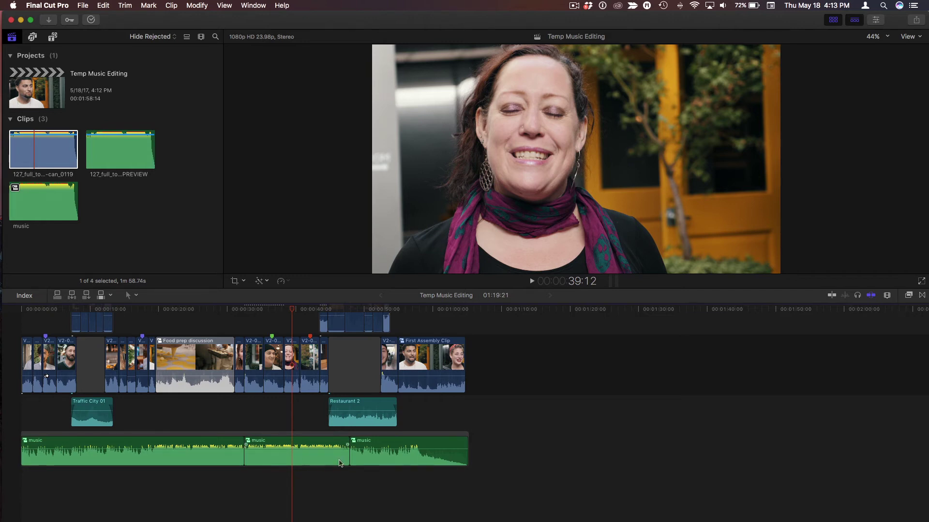
# Expand the audio of all three music segments and extend the first segment's end and the third's start to overlap the middle one
pyautogui.click(207, 455)
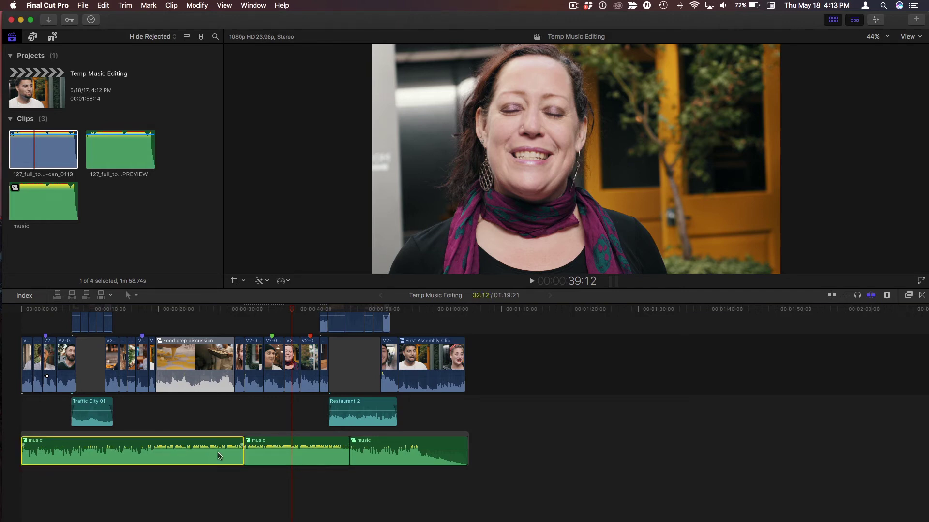
pyautogui.keyDown('shift'); pyautogui.click(371, 460); pyautogui.keyUp('shift')
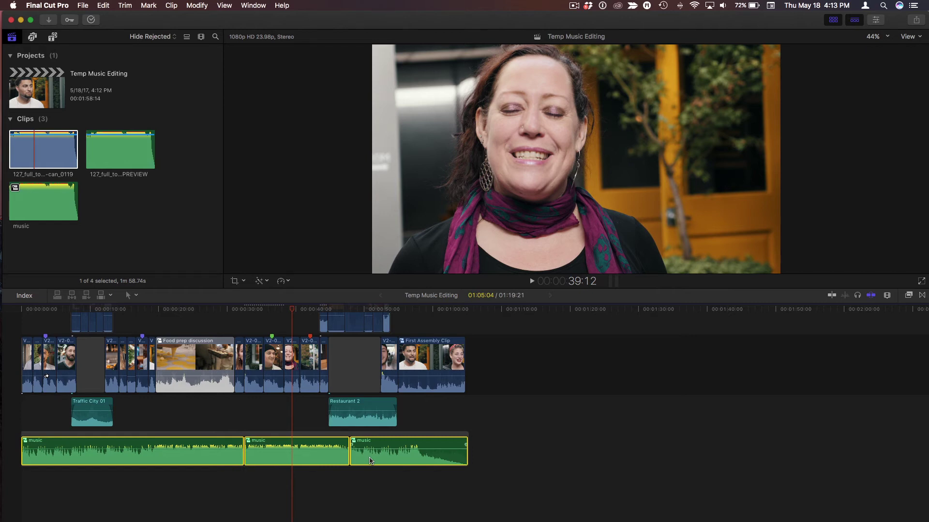
pyautogui.press('super+g')
pyautogui.click(438, 503)
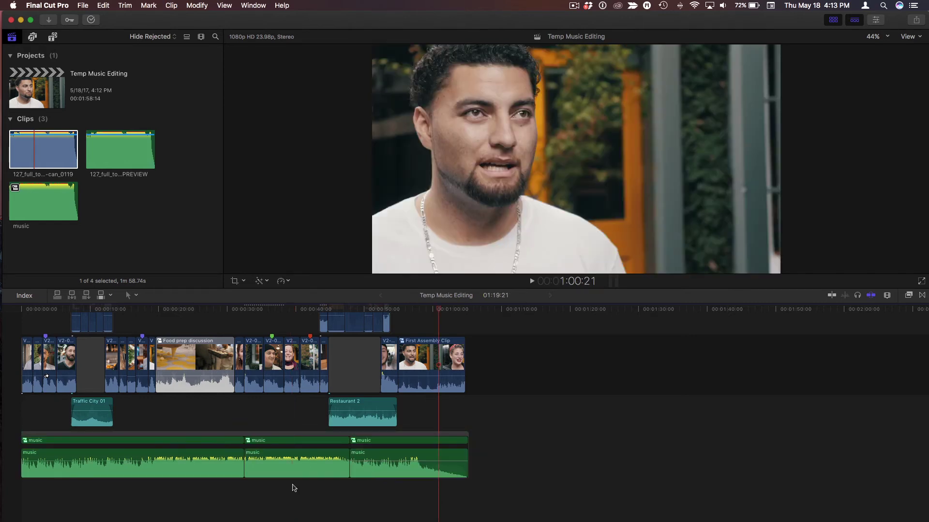
pyautogui.moveTo(240, 471); pyautogui.dragTo(247, 468)
pyautogui.moveTo(348, 467); pyautogui.dragTo(346, 467)
# Apply audio fades to all three expanded music segments at once
pyautogui.click(372, 472)
pyautogui.keyDown('super'); pyautogui.click(311, 504); pyautogui.keyUp('super')
pyautogui.keyDown('super'); pyautogui.click(218, 469); pyautogui.keyUp('super')
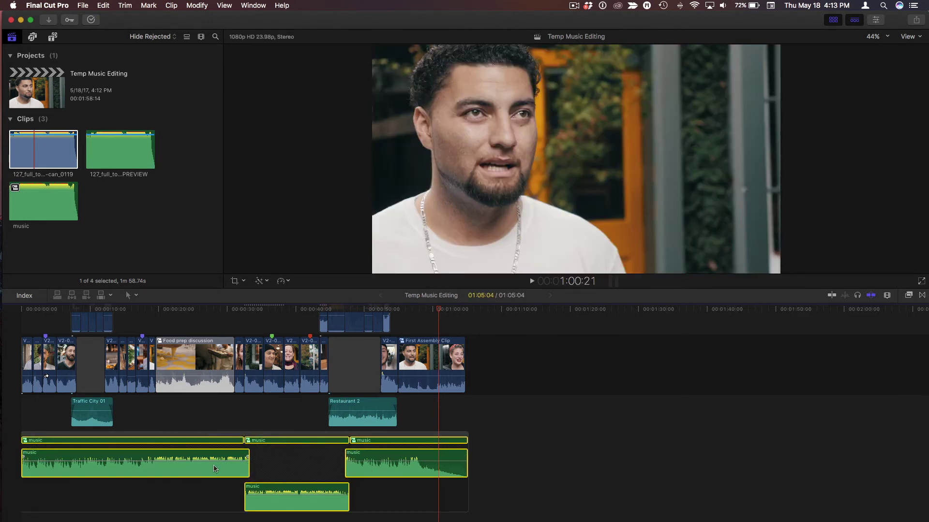
pyautogui.click(197, 5)
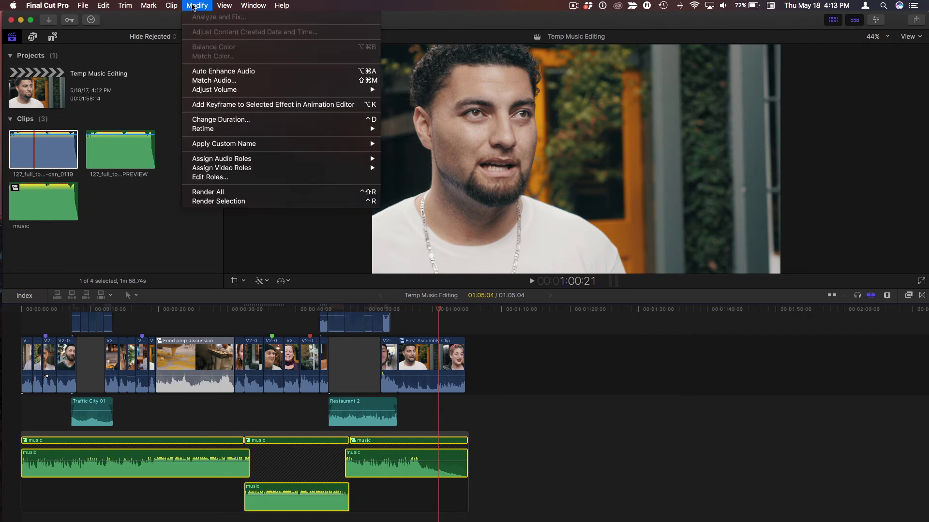
pyautogui.click(196, 5)
pyautogui.click(195, 6)
pyautogui.moveTo(247, 90)
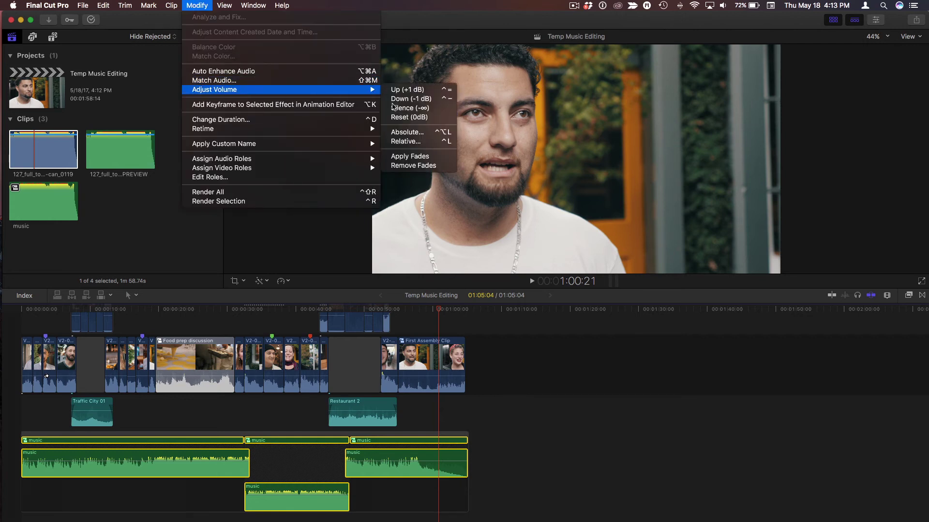
pyautogui.click(430, 161)
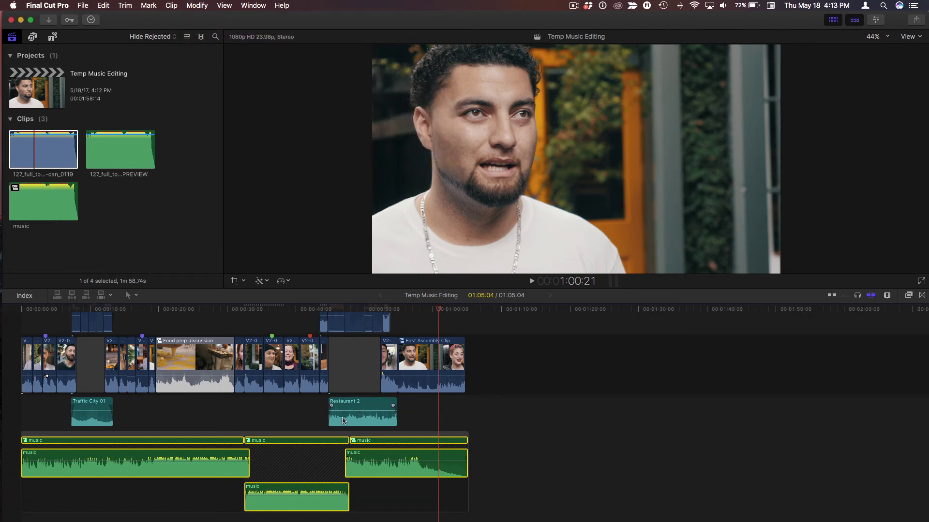
# Collapse the expanded audio of the three music segments
pyautogui.click(330, 470)
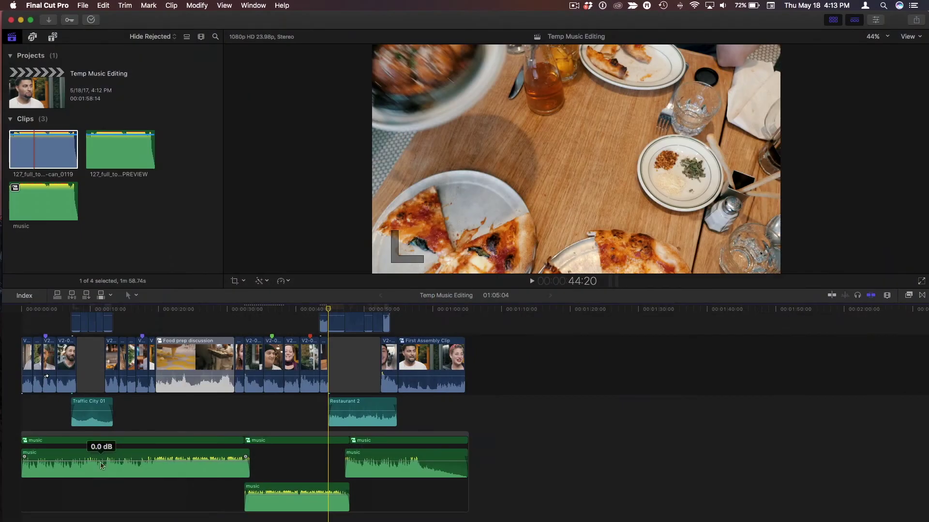
pyautogui.click(120, 474)
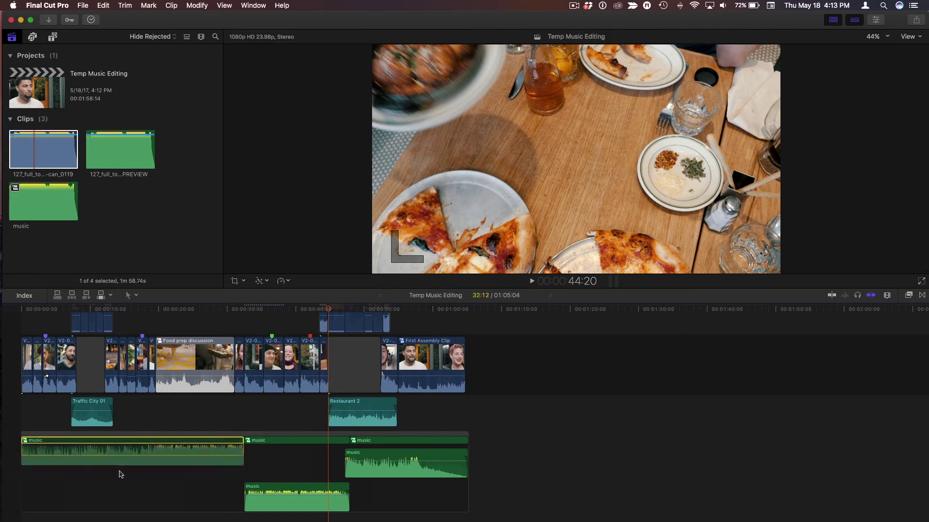
pyautogui.click(308, 503)
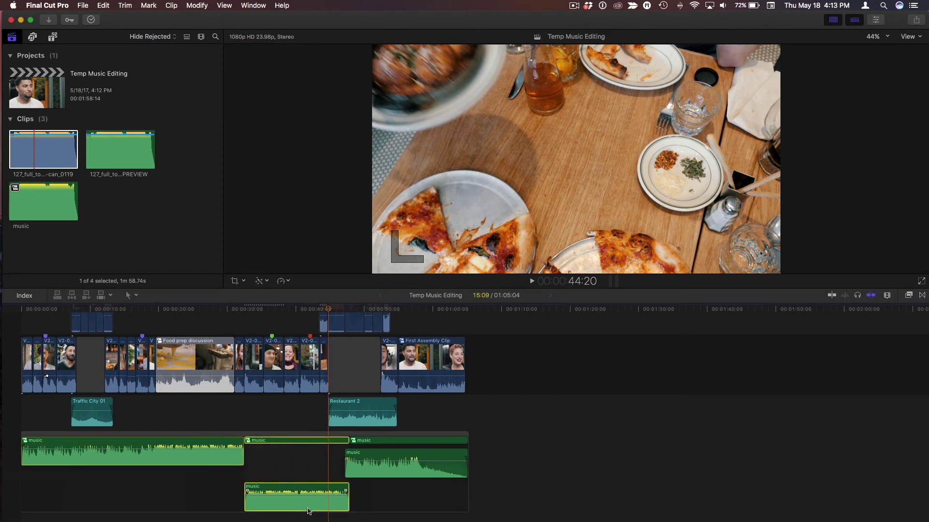
pyautogui.click(383, 498)
pyautogui.moveTo(383, 500); pyautogui.dragTo(383, 496)
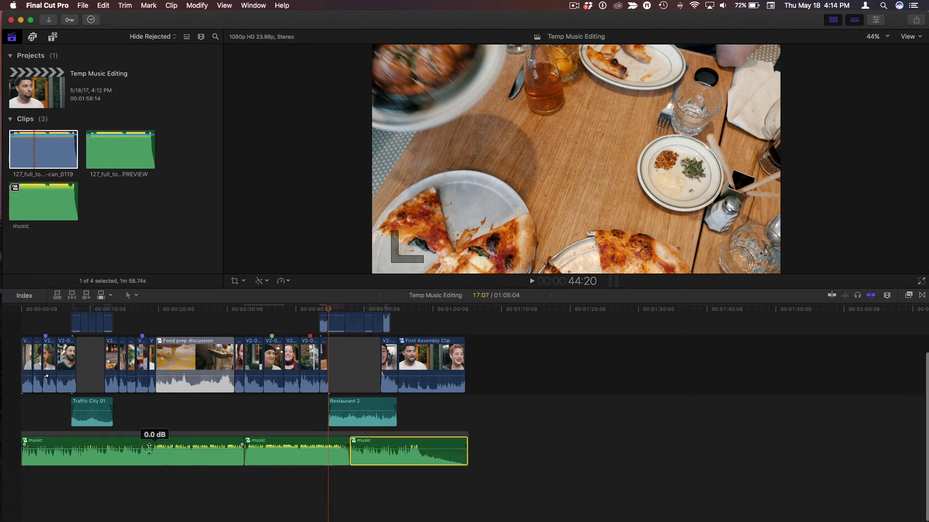
# Open the music compound clip and replace its PREVIEW track with the full 127_full_together-we-can_0119 clip from the event
pyautogui.click(82, 444)
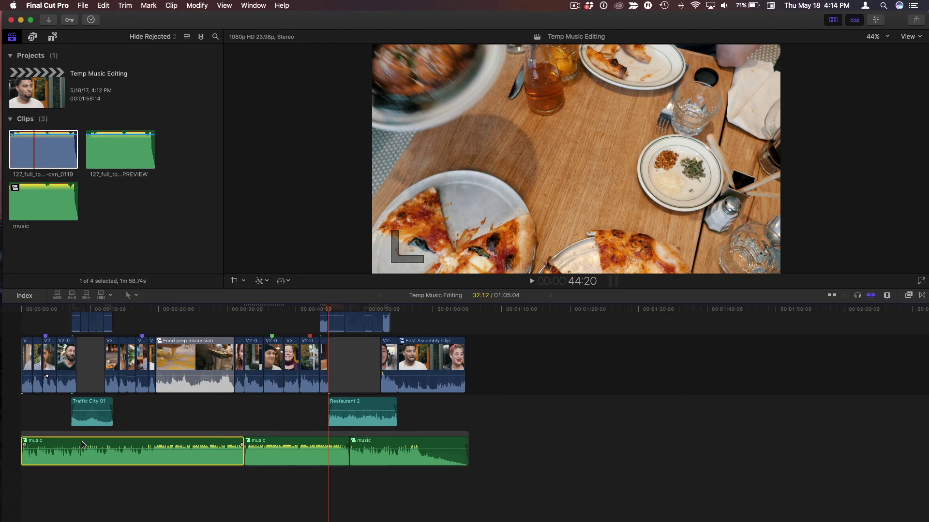
pyautogui.doubleClick(42, 445)
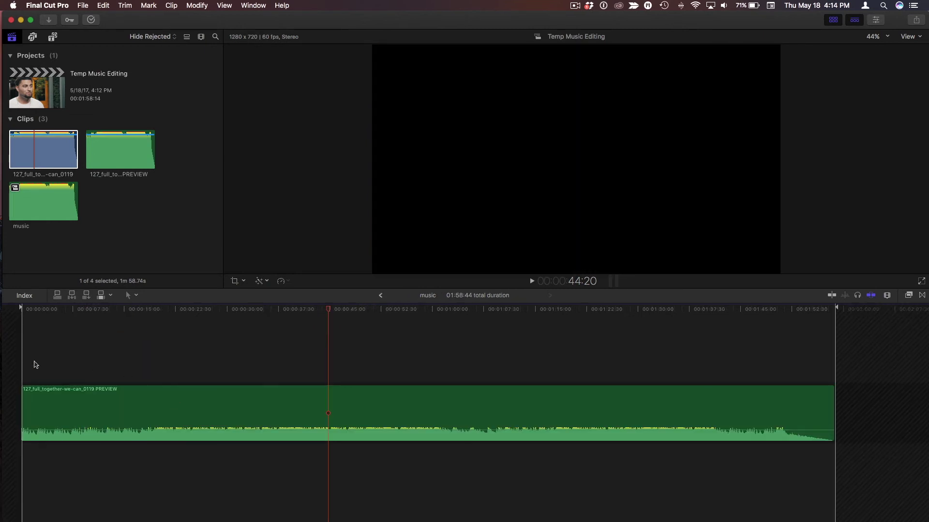
pyautogui.click(25, 309)
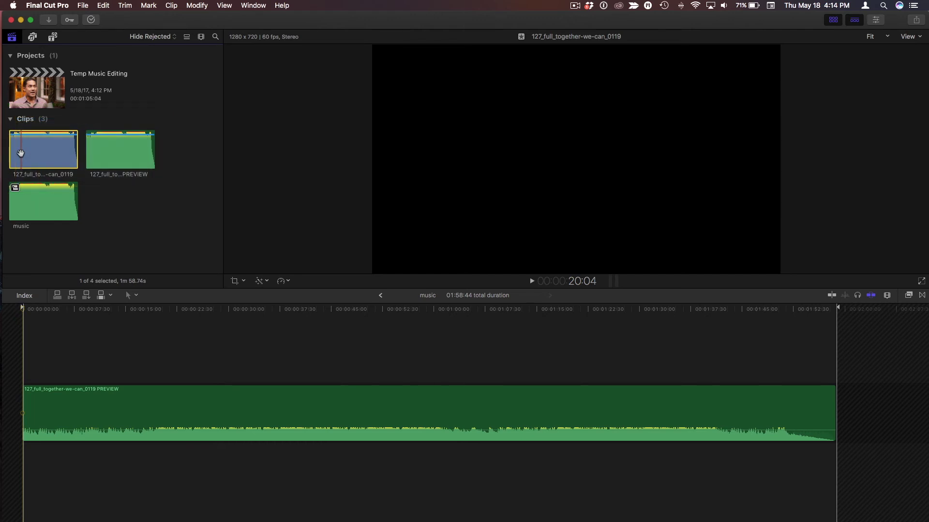
pyautogui.hotkey('shift', 'r')
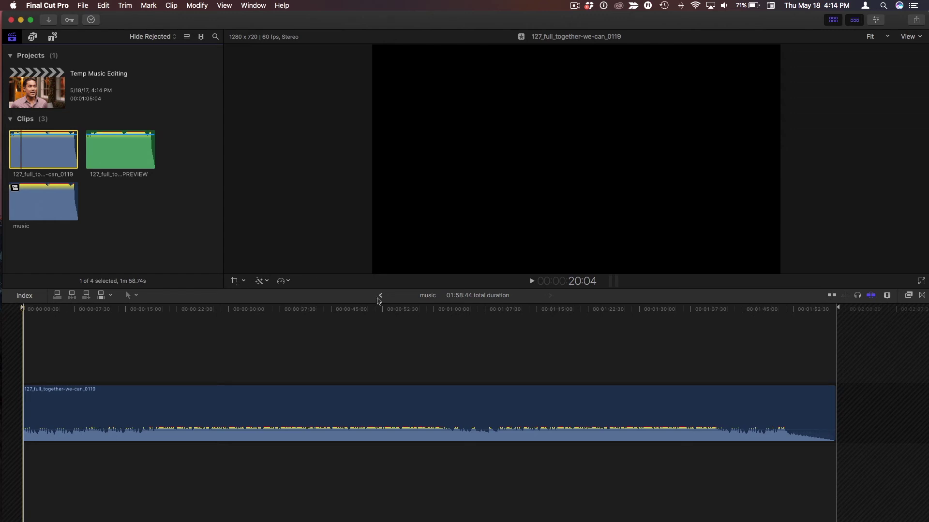
# Return to the Temp Music Editing project and check the contents of the middle music segment's compound clip
pyautogui.click(381, 295)
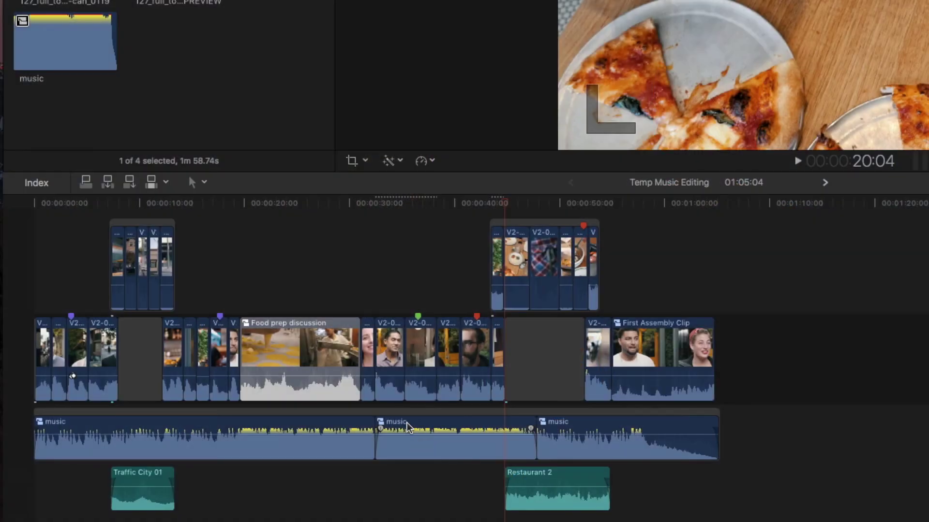
pyautogui.doubleClick(407, 427)
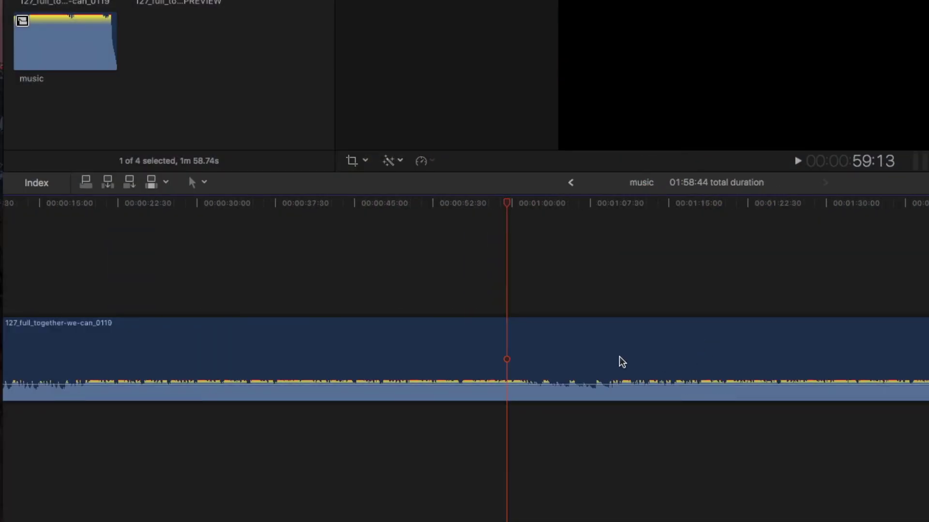
pyautogui.click(571, 184)
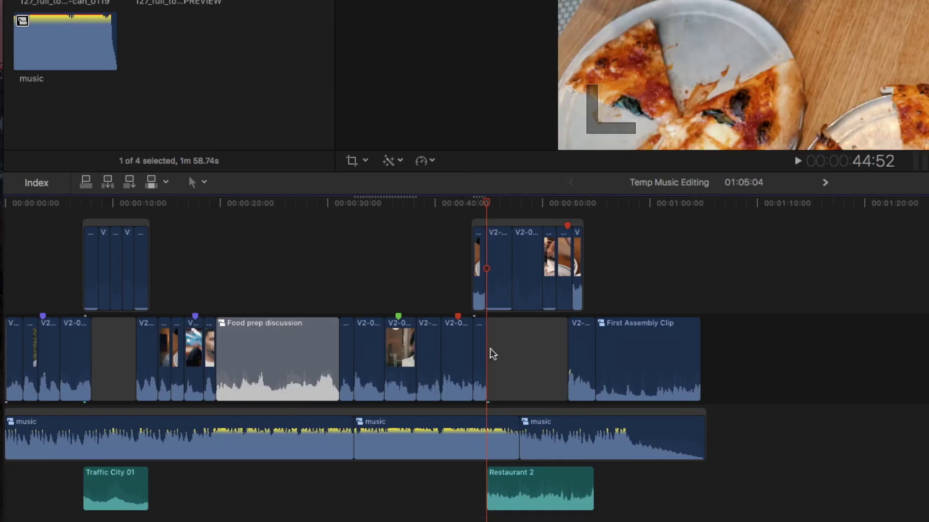